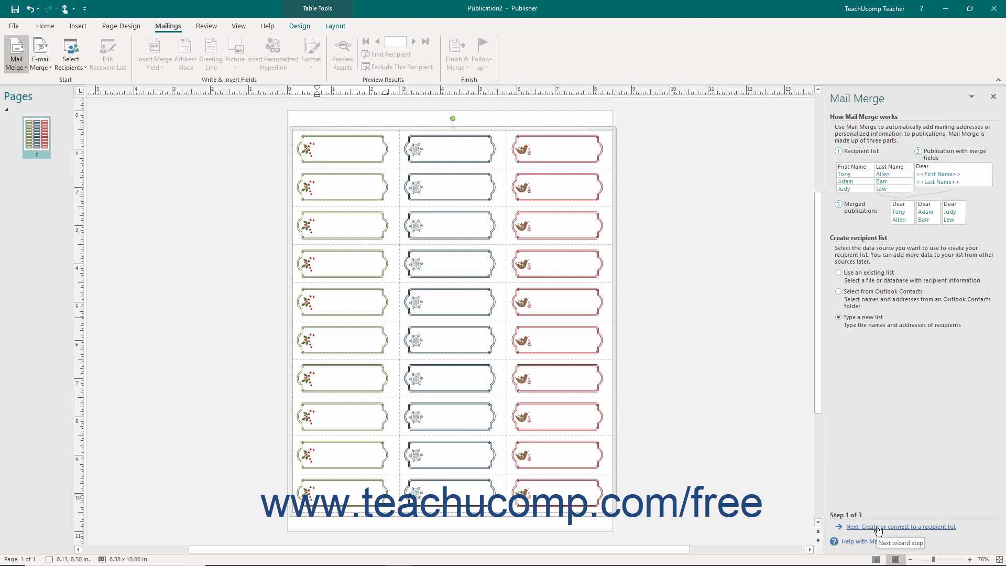
left_click(878, 527)
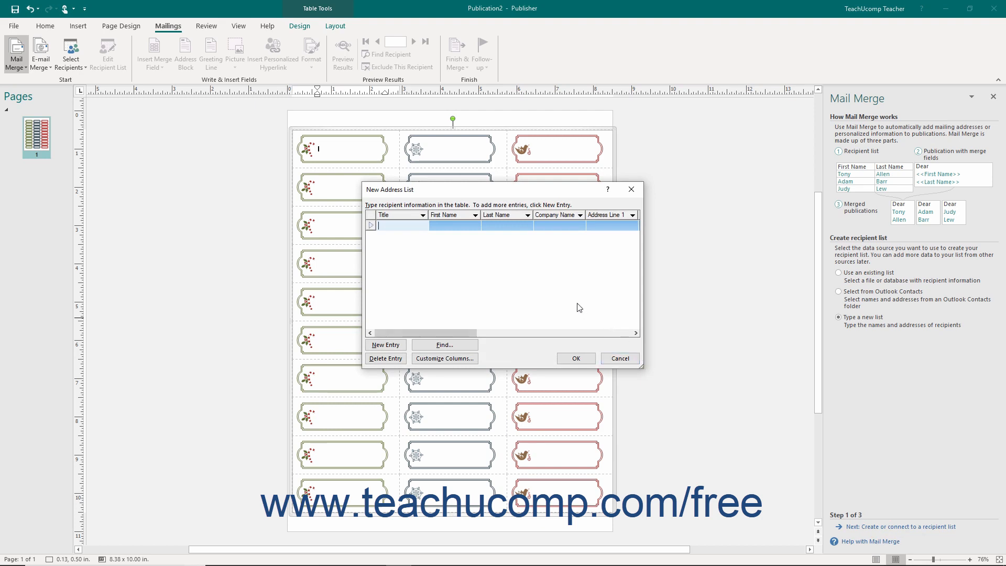
left_click(620, 358)
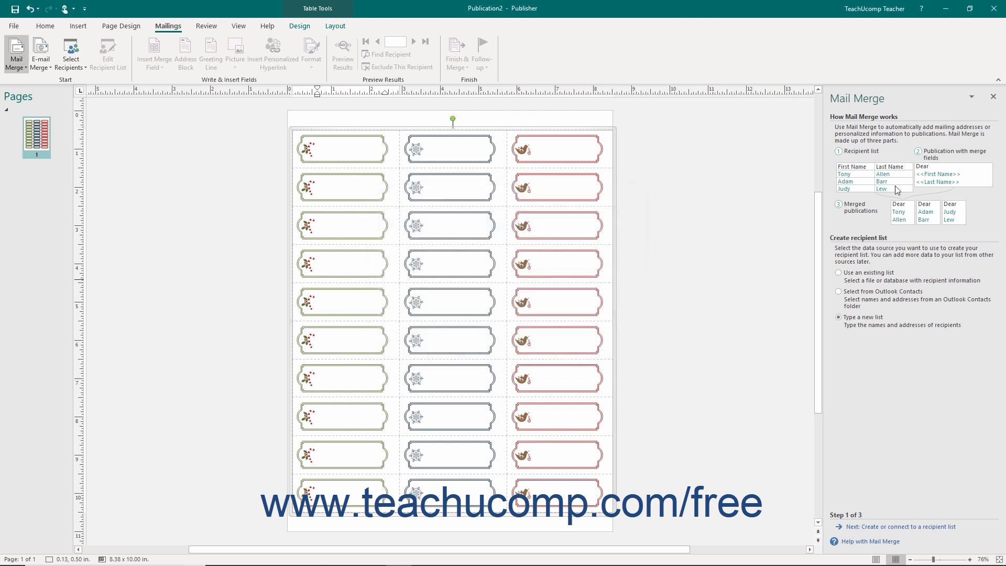
left_click(994, 98)
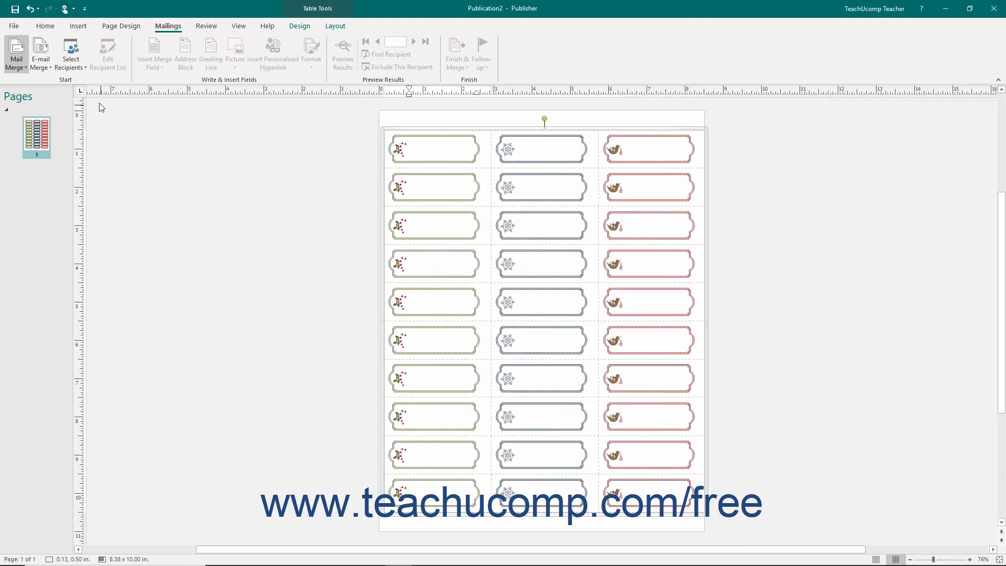
Start a new typed recipient list and enter the first recipient's title as Mr., plus the first and last name.
left_click(76, 61)
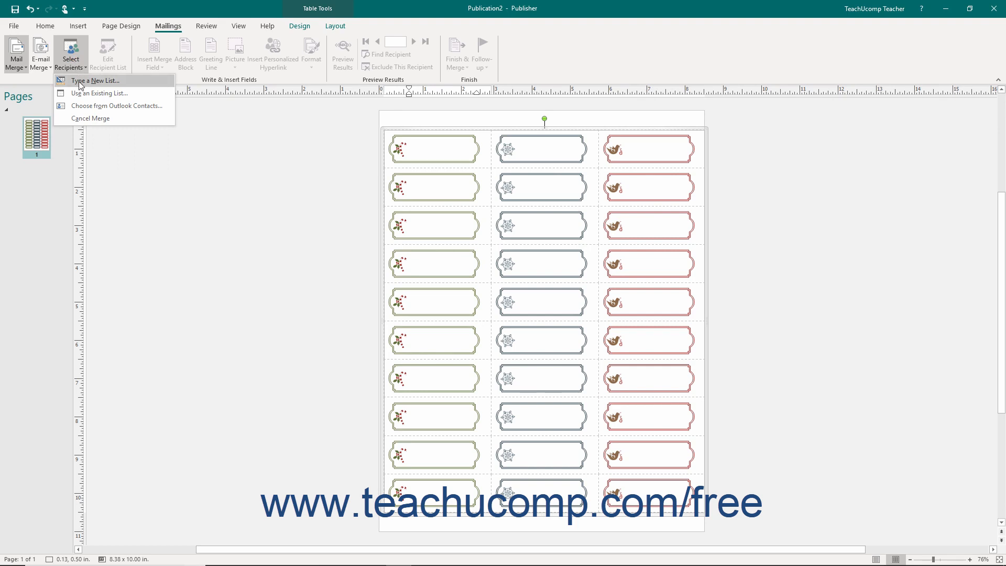
left_click(79, 81)
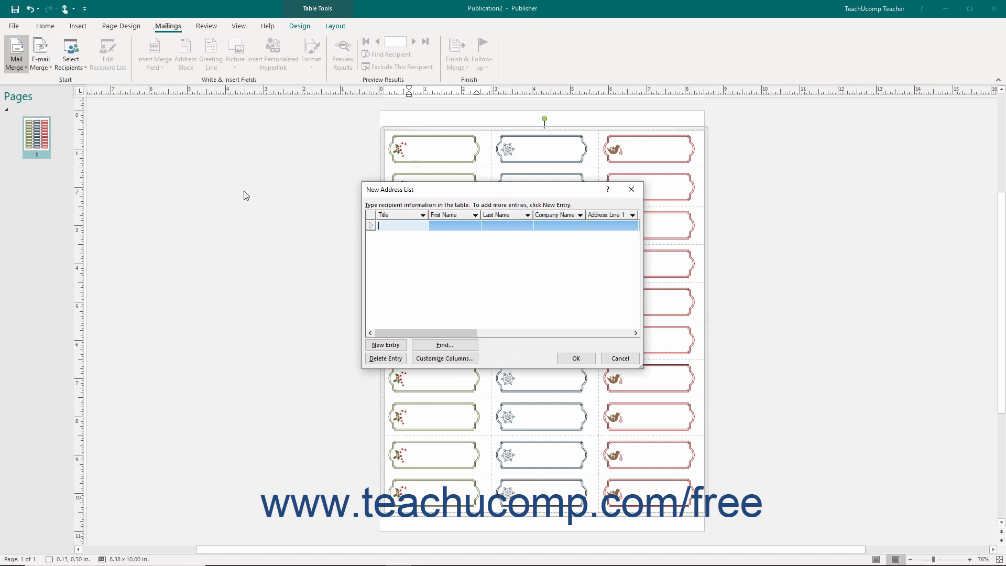
type("Mr.")
key("Tab")
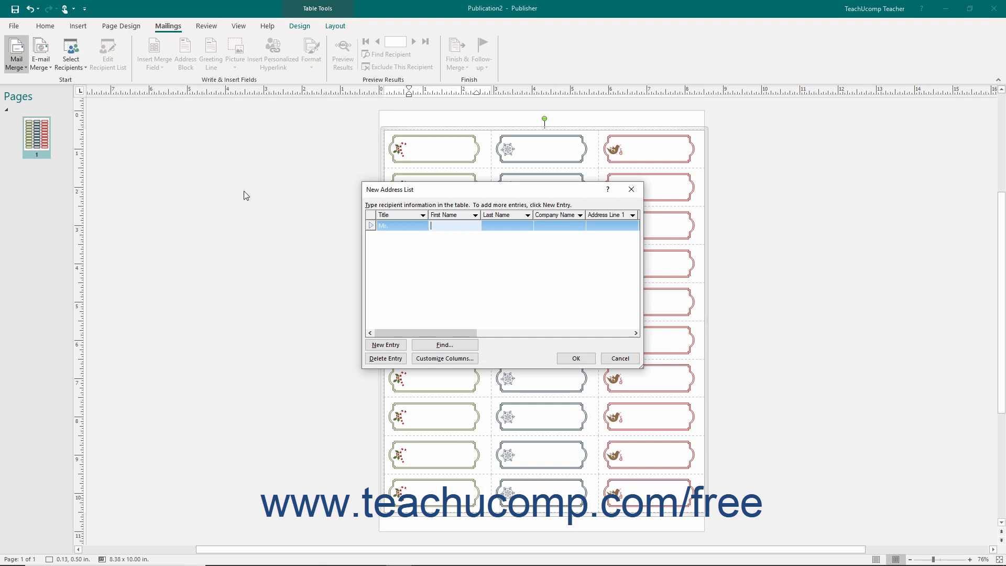
type("Jon")
key("Tab")
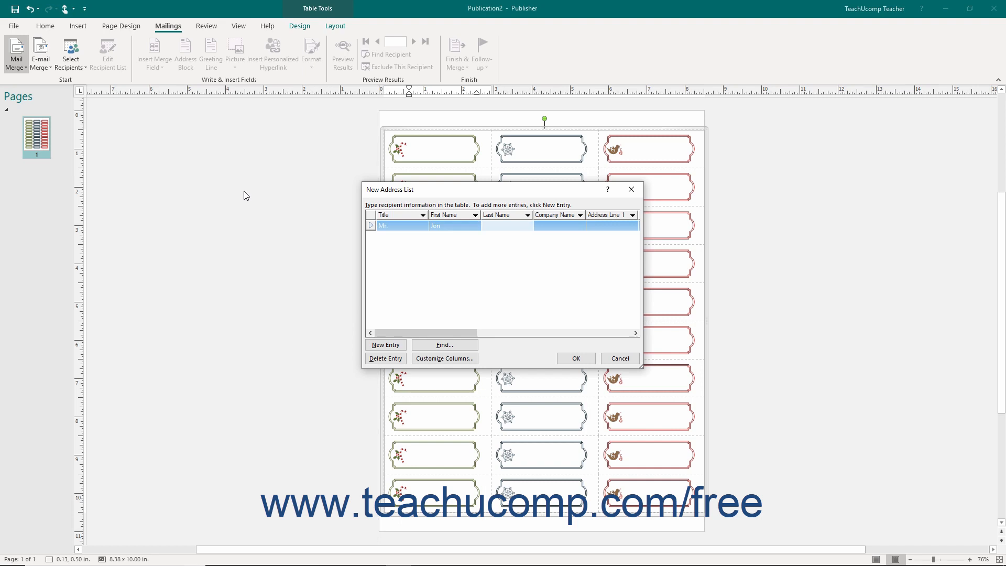
type("Doe")
key("Tab")
Fill in the first recipient's street address, city, state and ZIP code, and add another blank entry.
key("Tab")
type("100 ")
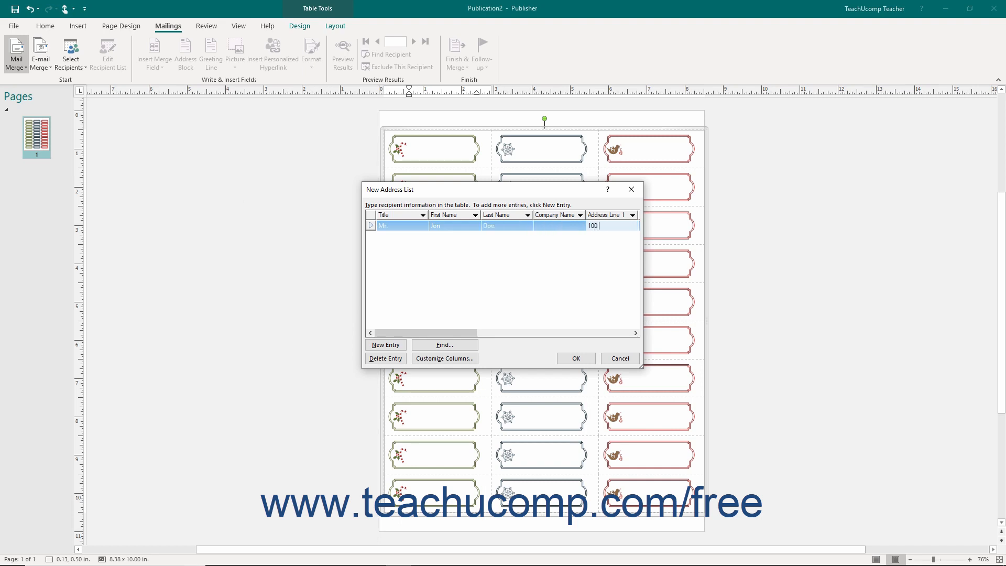
type("Main St.")
key("Tab")
key("Tab")
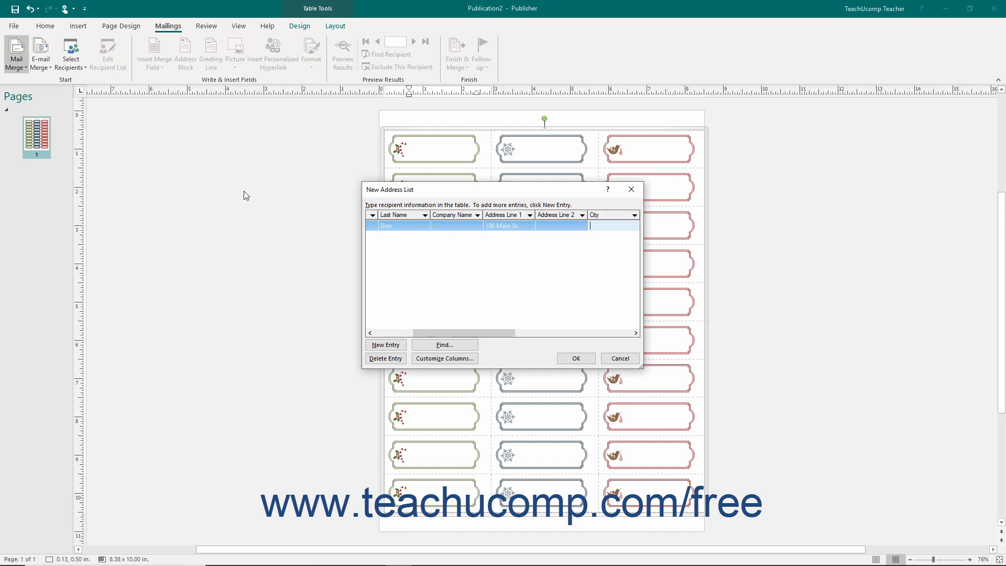
type("Anytown")
key("Tab")
type("MI")
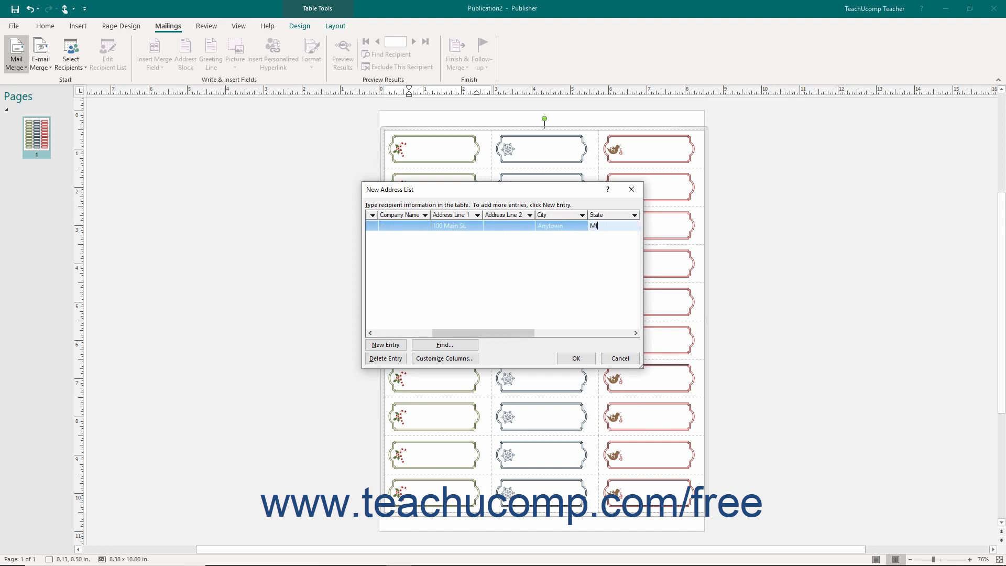
key("Tab")
type("480")
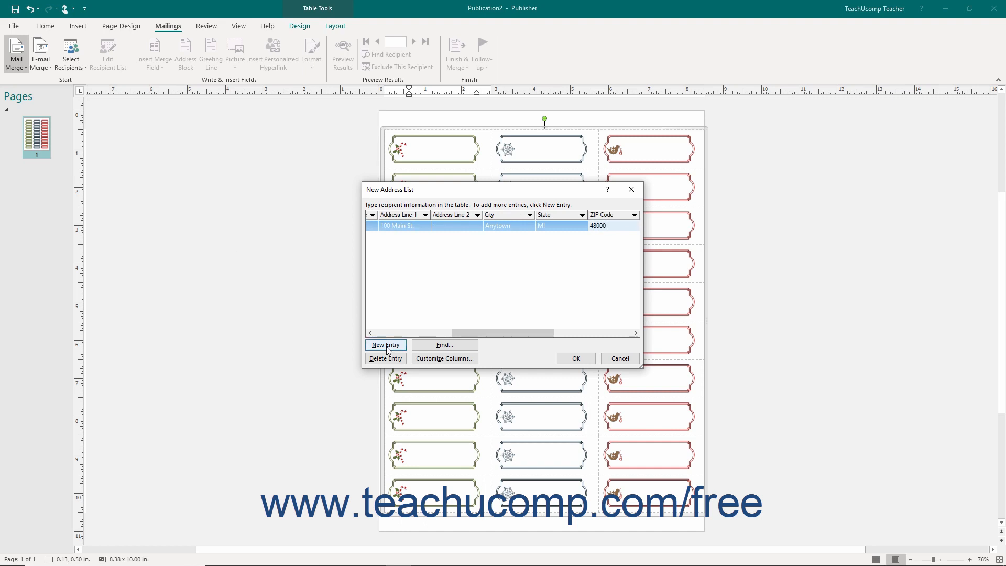
left_click(386, 348)
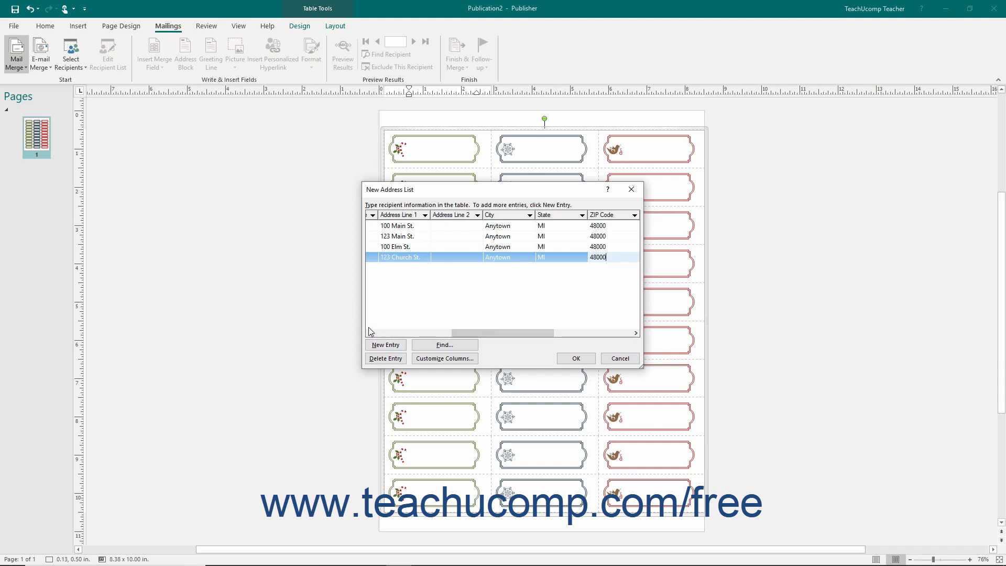
Delete the fourth entry from the address list.
left_click(390, 257)
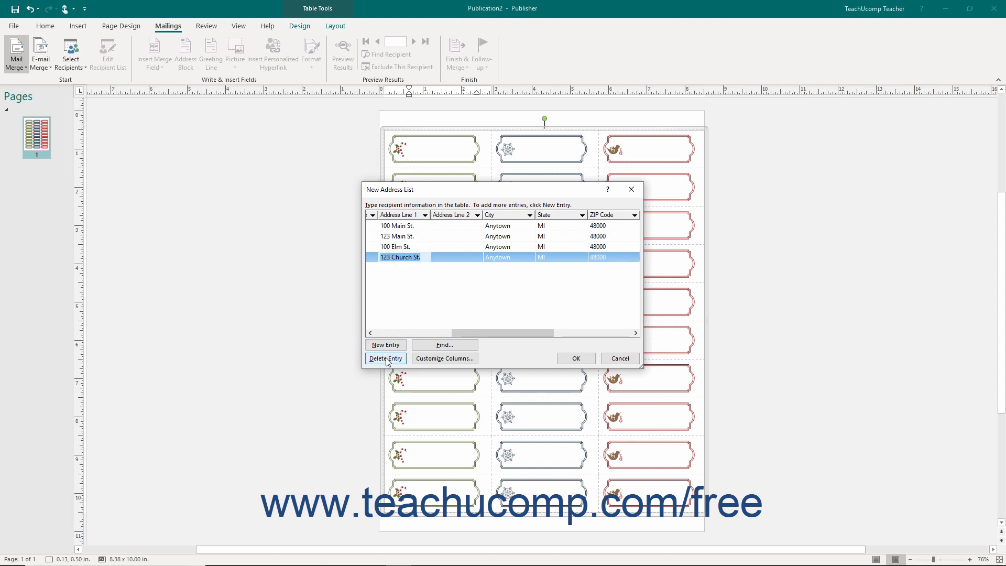
left_click(386, 359)
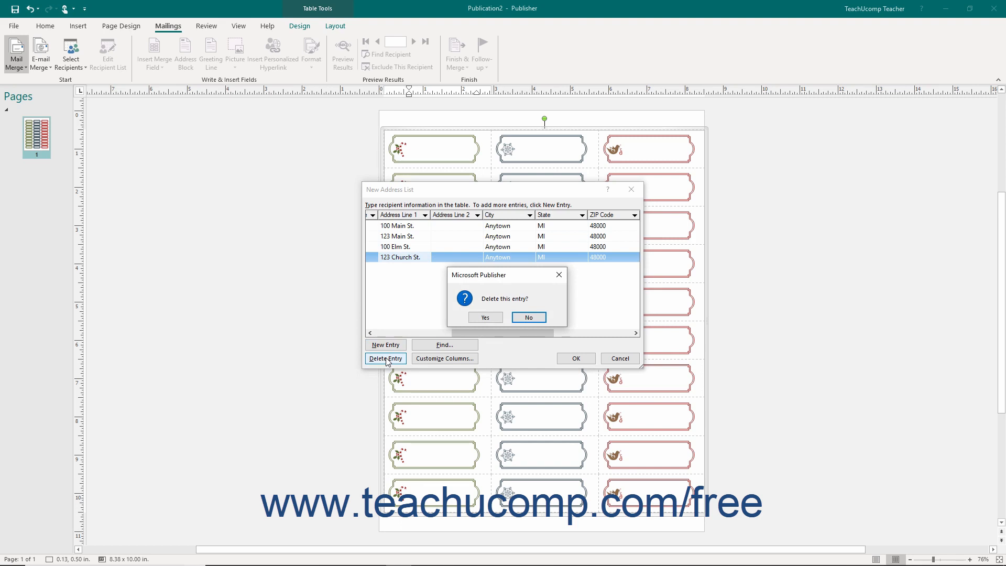
left_click(485, 317)
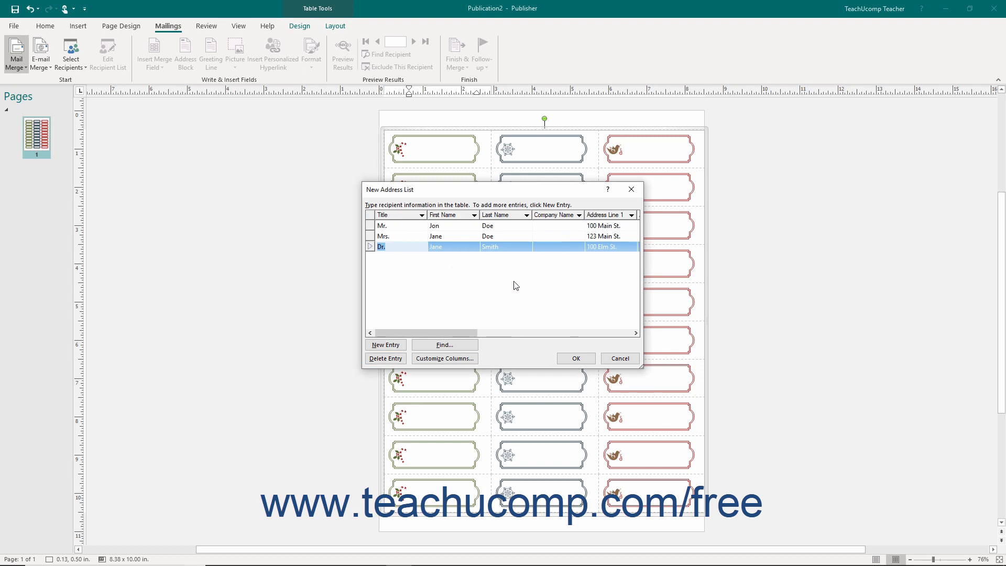
Search only the First Name field of the address list for the first recipient's first name.
left_click(471, 346)
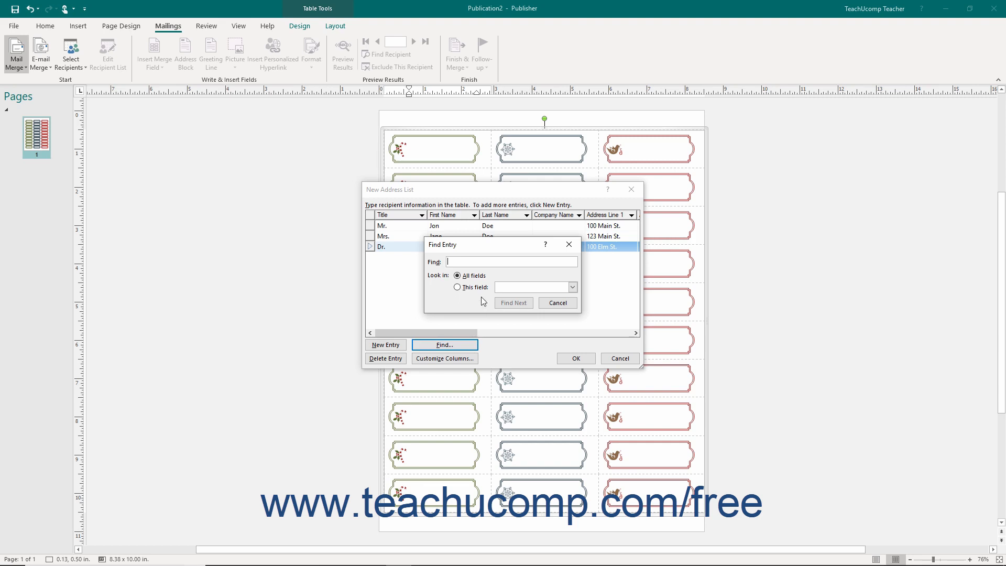
type("Jon")
left_click(481, 276)
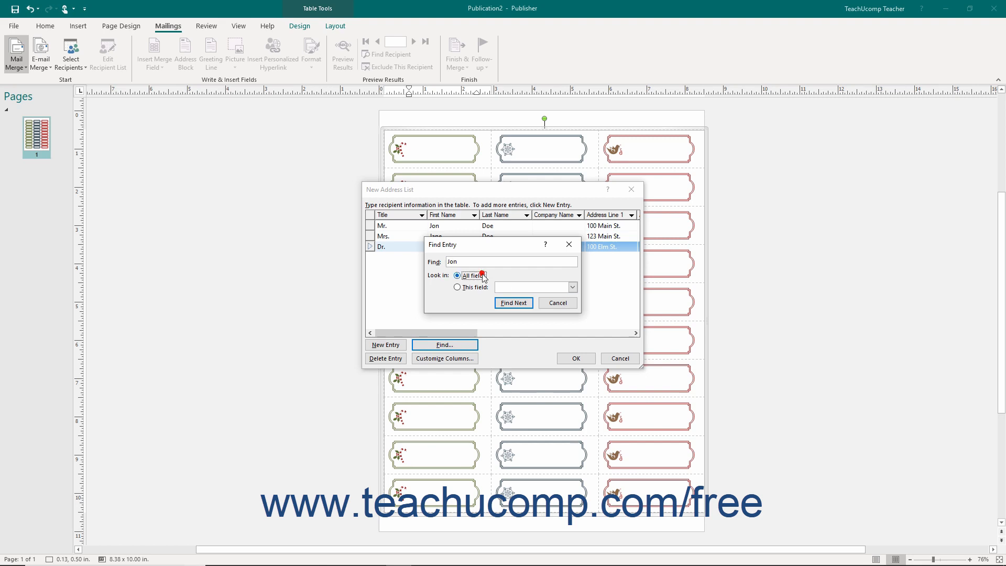
left_click(481, 288)
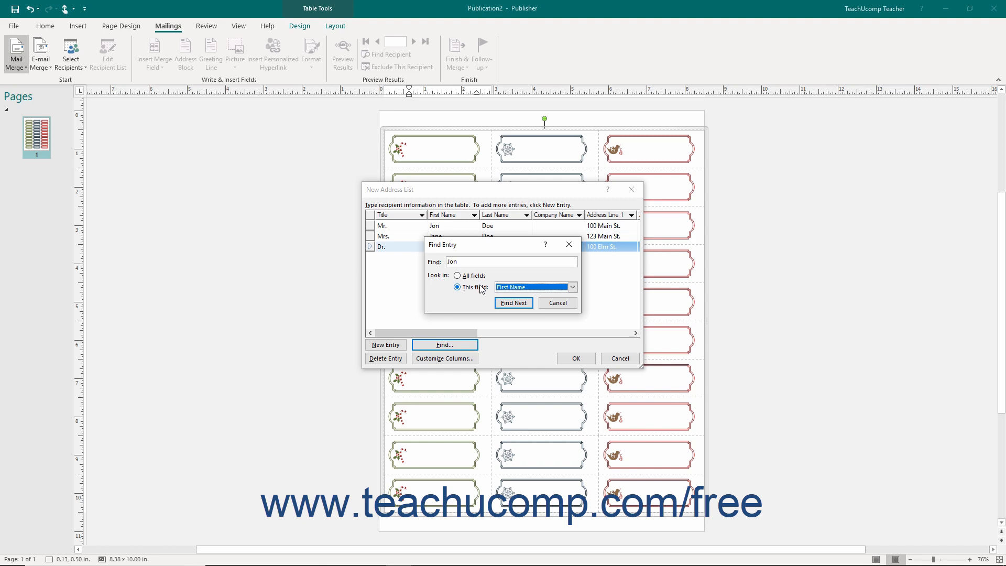
left_click(573, 288)
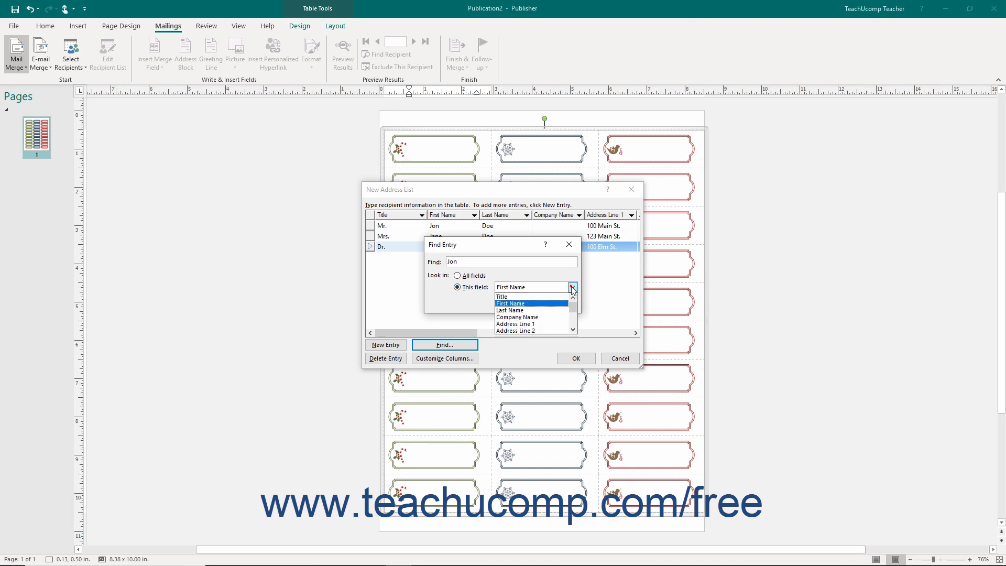
left_click(540, 304)
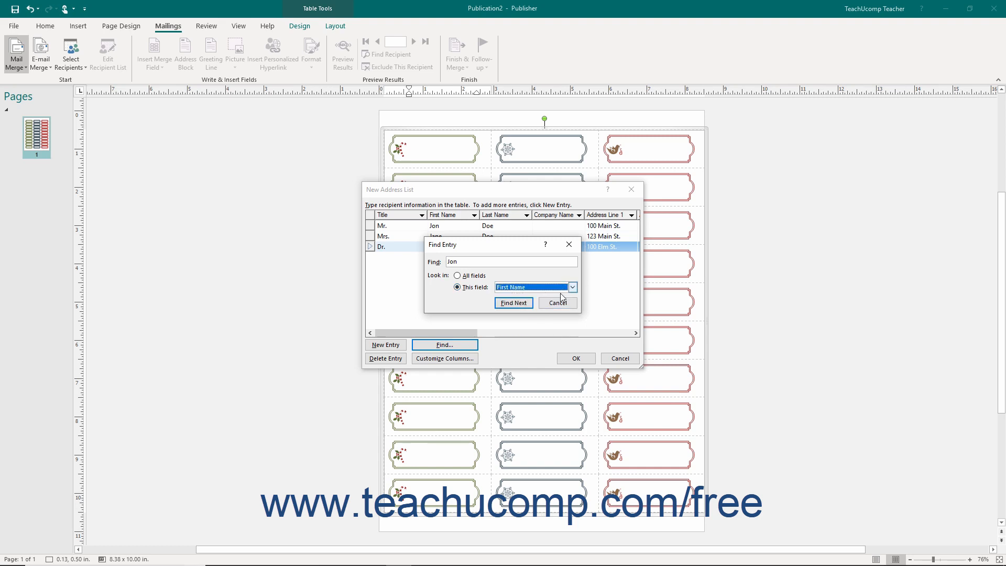
left_click(528, 307)
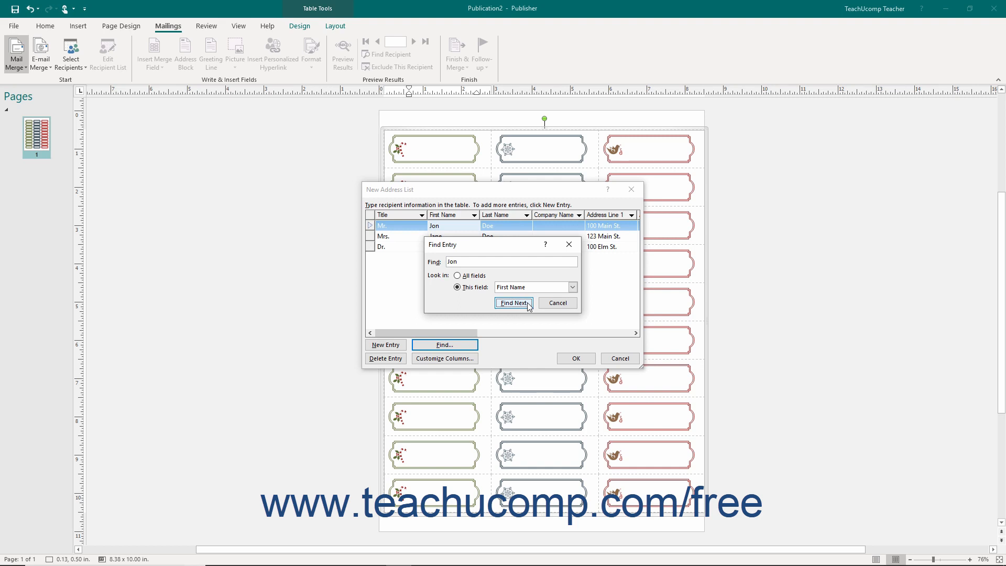
left_click(557, 303)
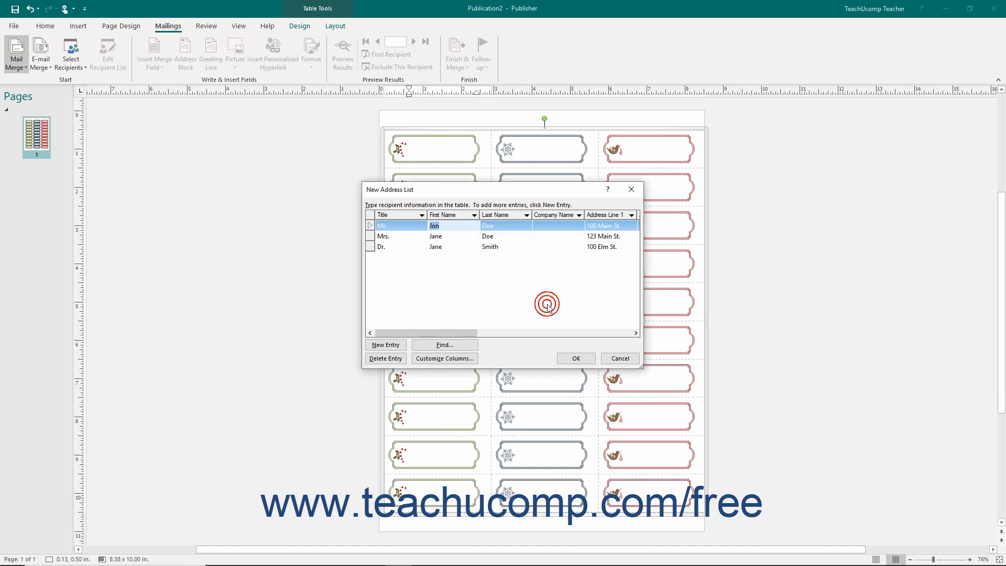
Add a custom field named Middle Initial below Title in the address list's columns.
left_click(466, 362)
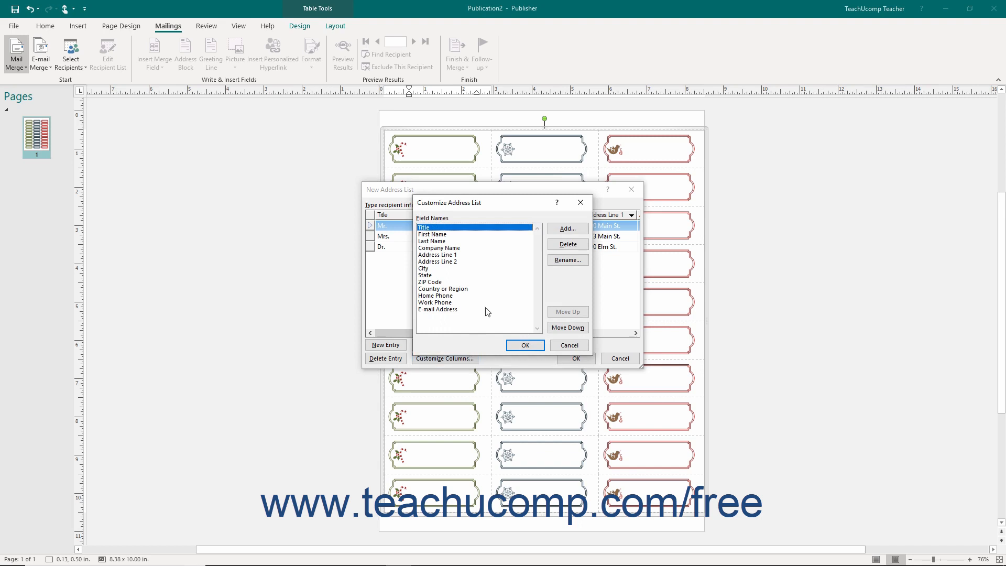
left_click(561, 233)
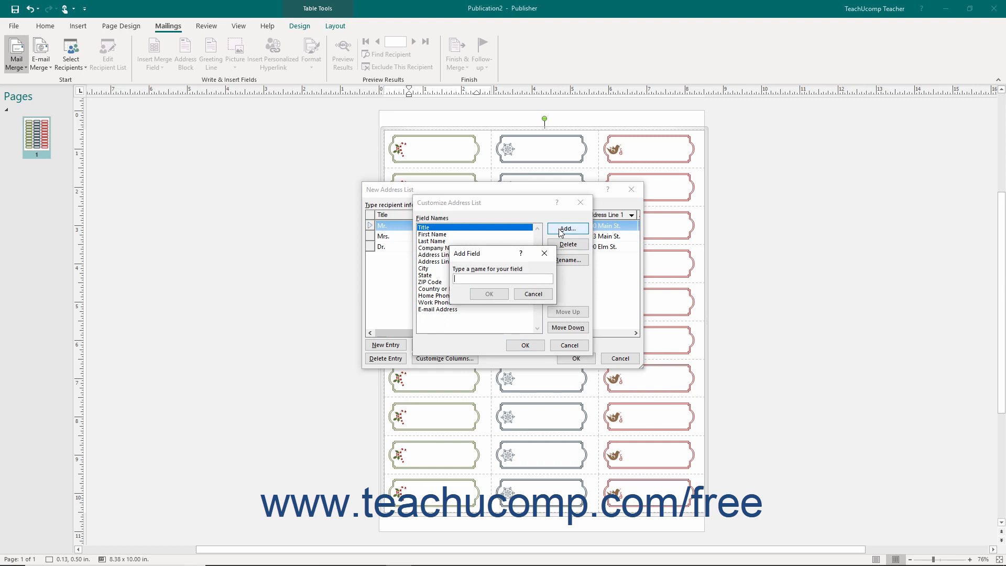
type("Middle Initial")
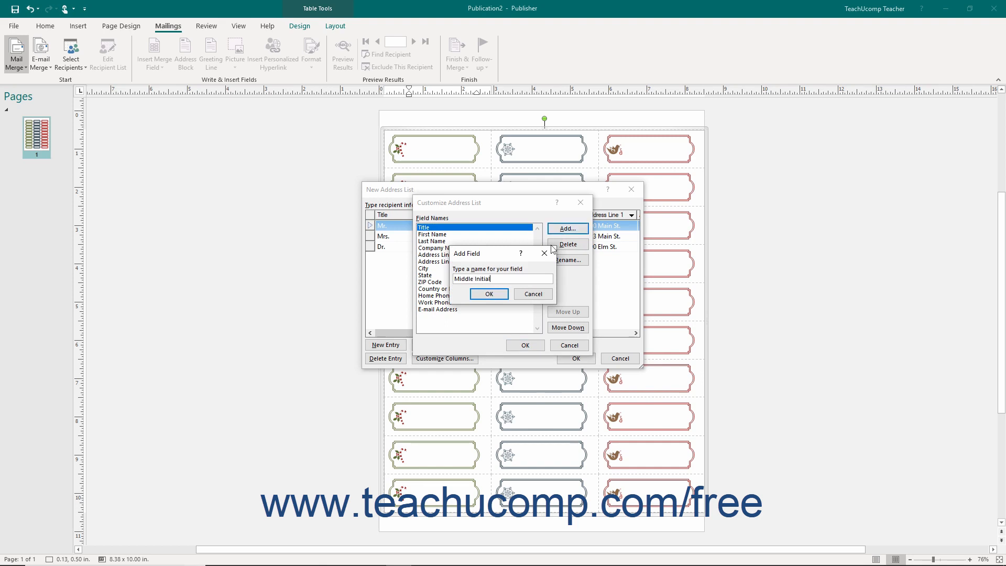
left_click(493, 295)
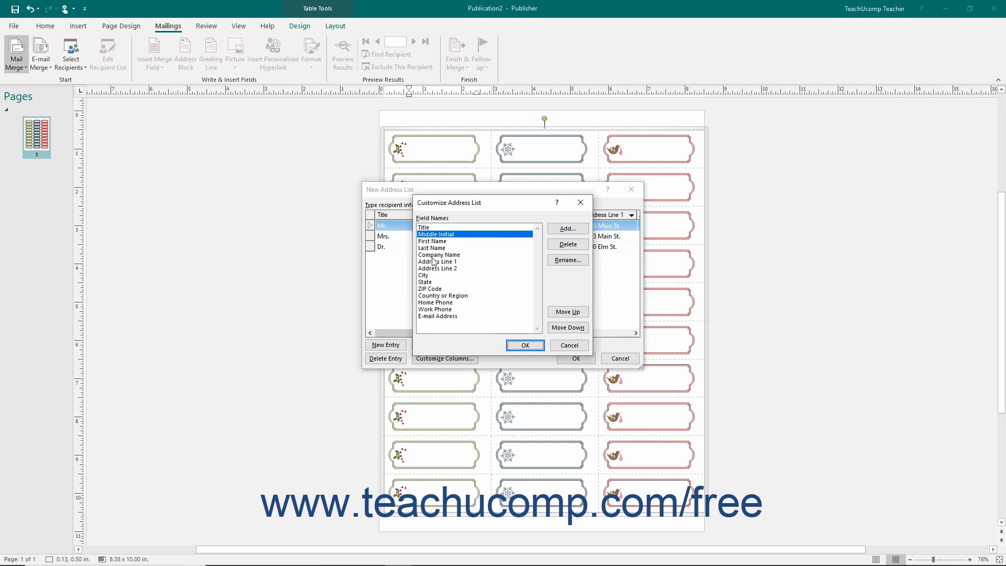
Delete the Middle Initial field from the address list's columns.
left_click(435, 239)
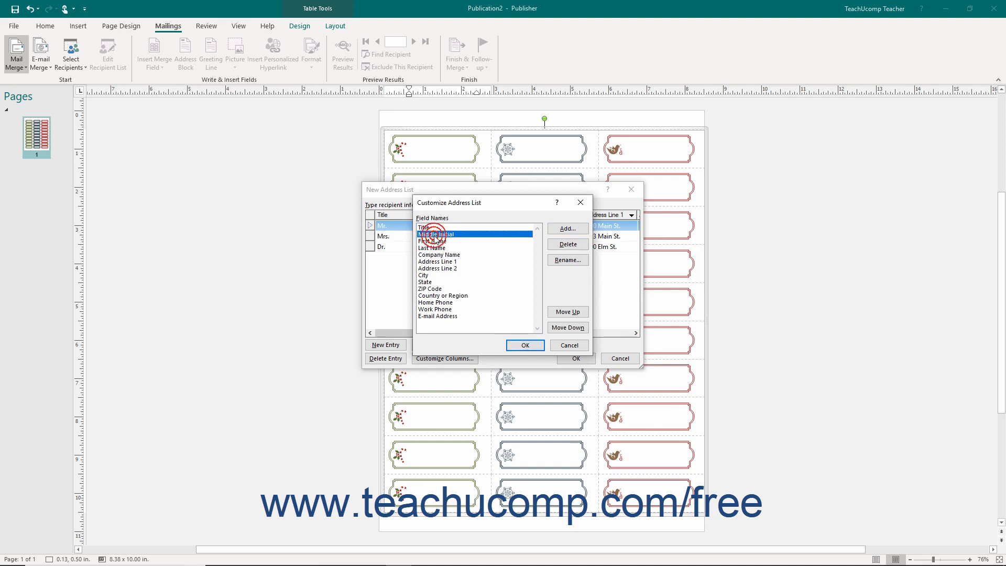
left_click(560, 248)
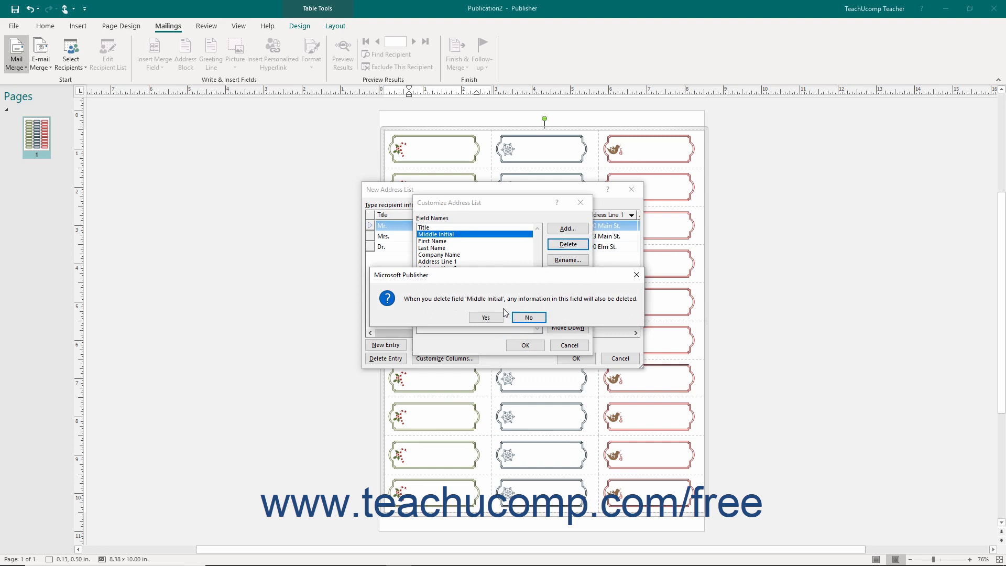
left_click(493, 319)
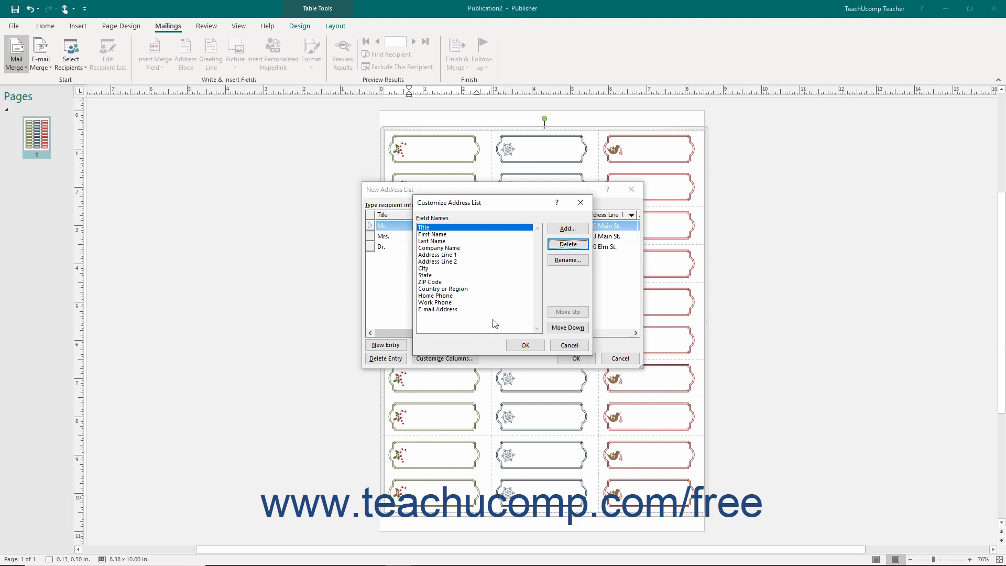
Rename the Address Line 2 field to Secondary Address.
left_click(451, 262)
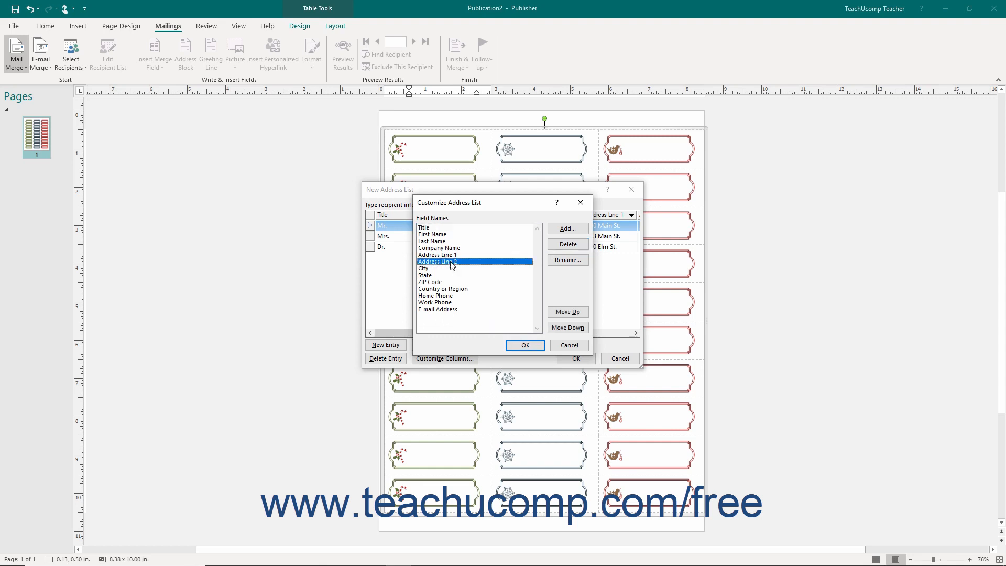
left_click(557, 260)
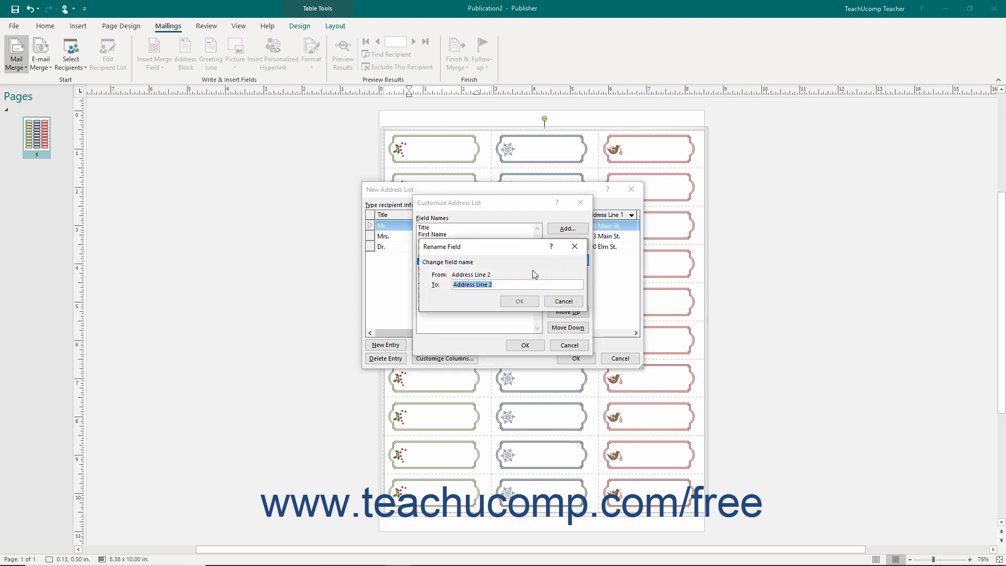
type("Secondary Address")
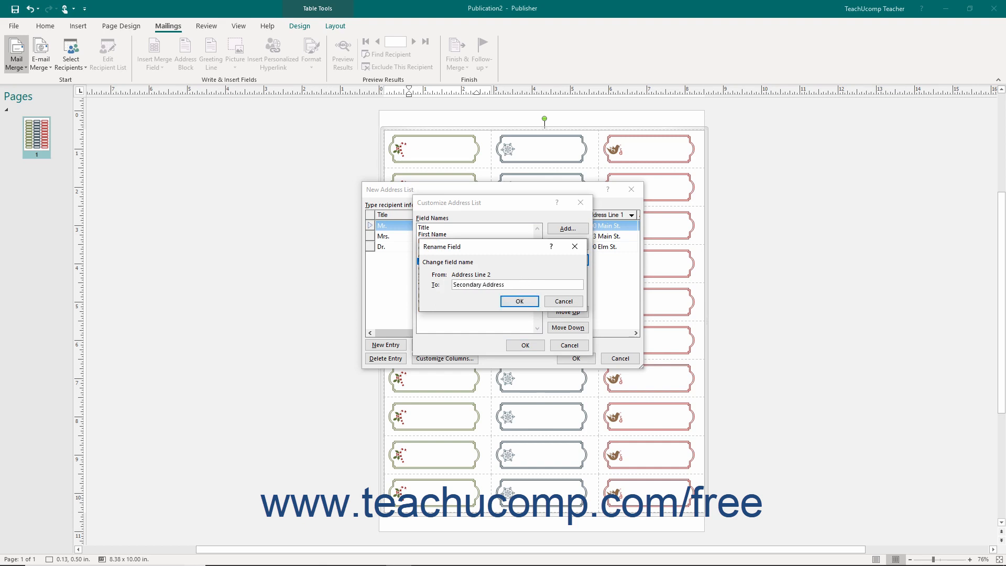
left_click(530, 303)
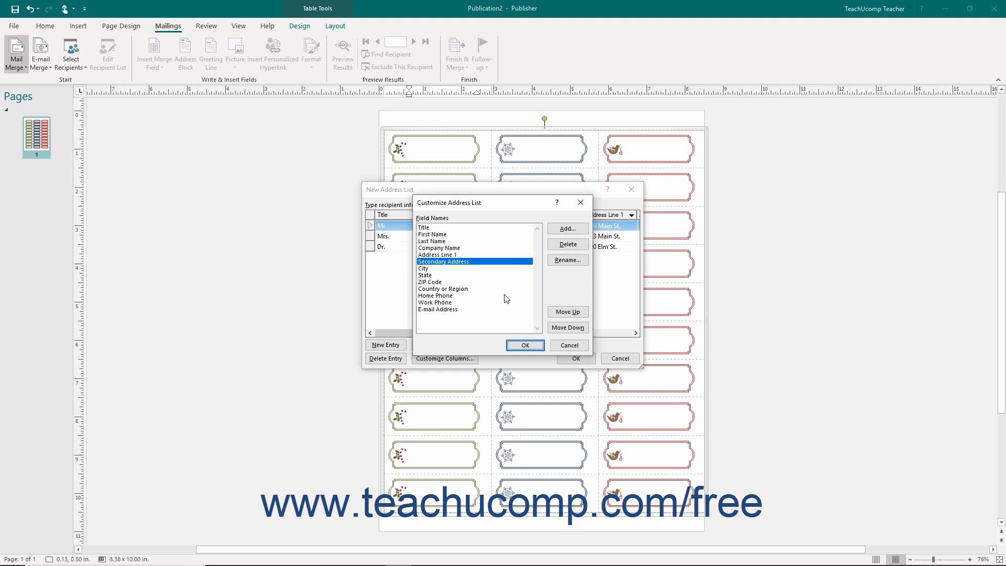
Move the Home Phone field below Work Phone and apply the column customization.
left_click(466, 295)
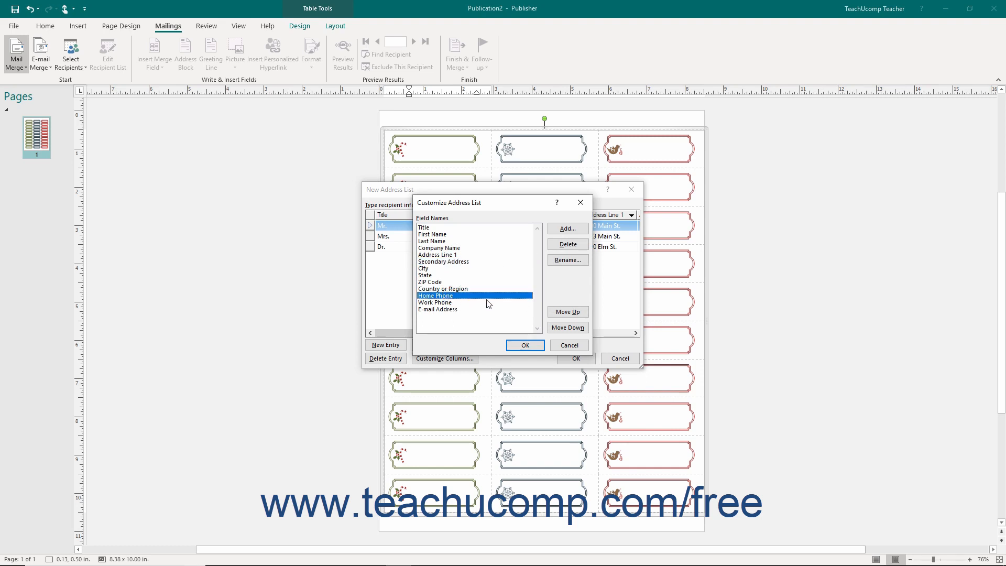
left_click(558, 329)
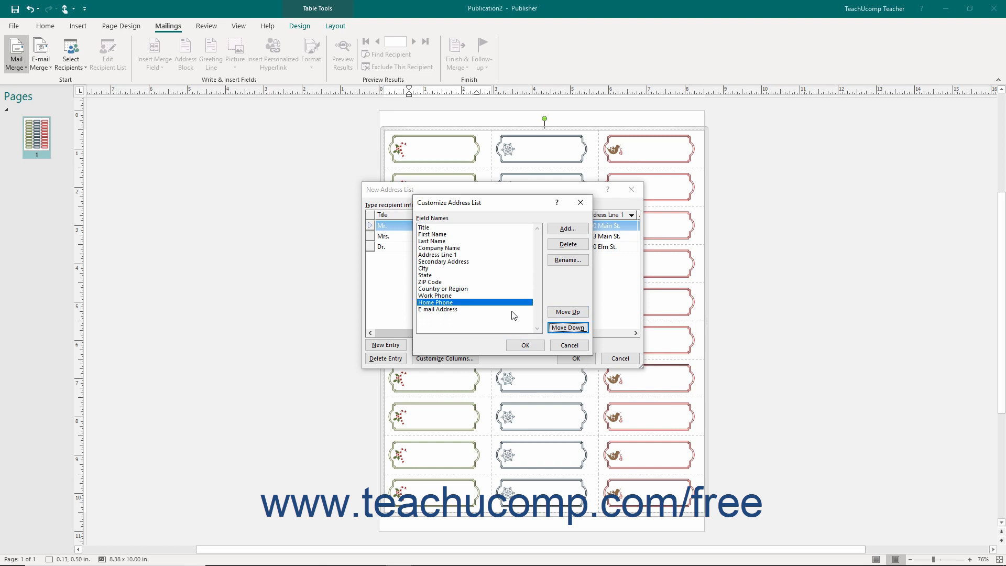
left_click(525, 346)
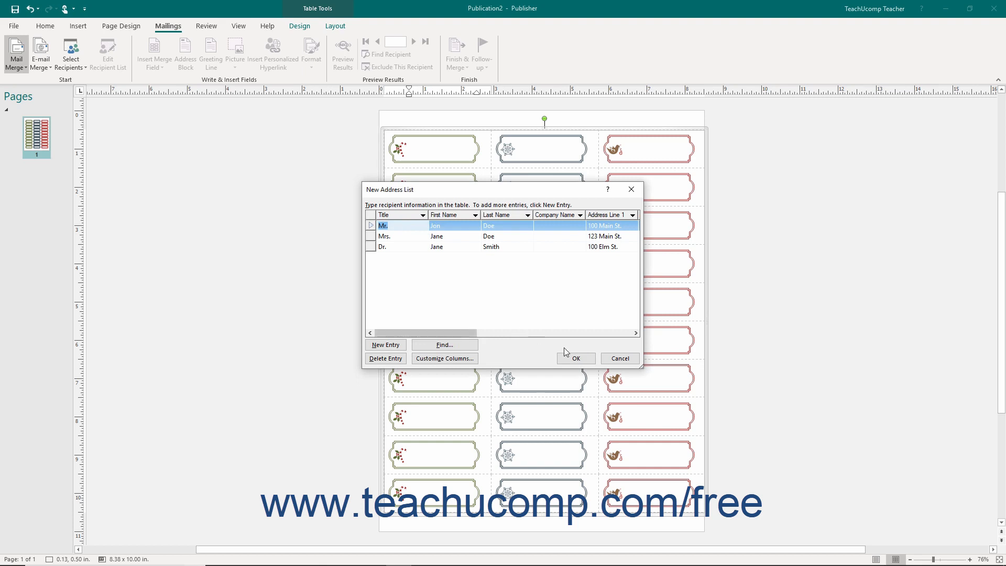
Finish the recipient list and save it as Holiday Address List.mdb in My Data Sources.
left_click(575, 359)
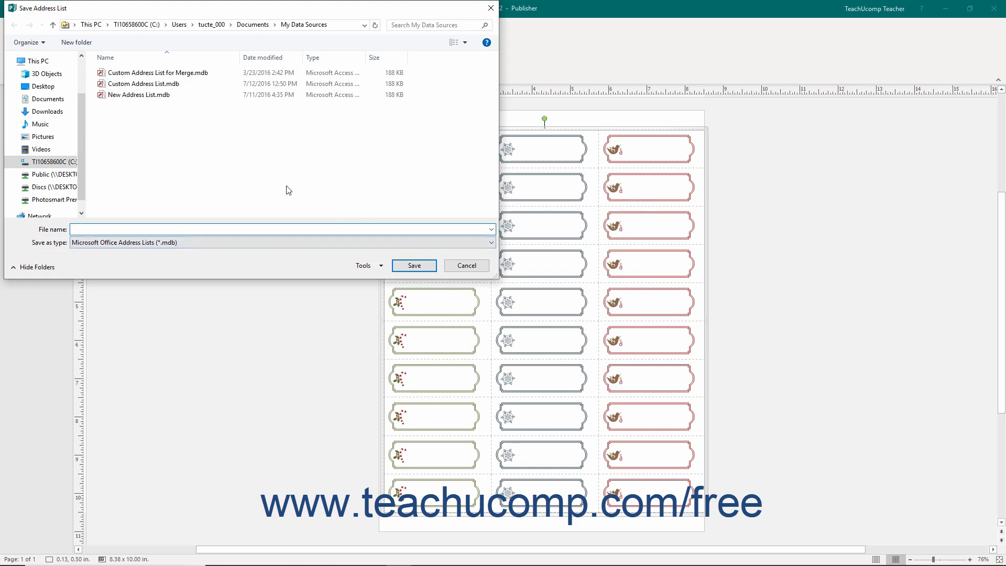
type("Holiday Address List.mdb")
left_click(420, 270)
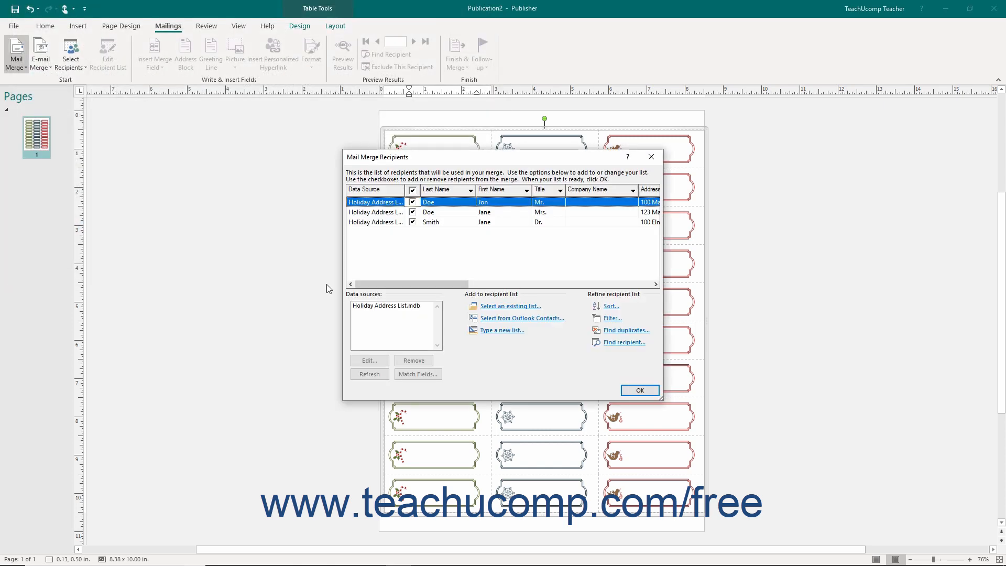